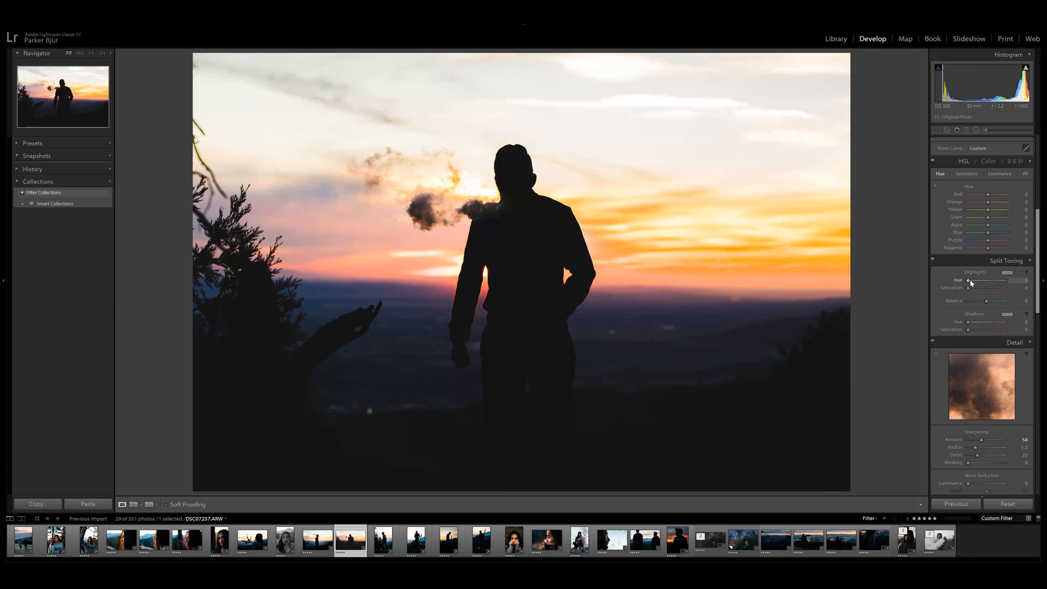
# Try a Split Toning highlights hue of 266 using the highlights colour picker
pyautogui.moveTo(969, 280); pyautogui.dragTo(972, 278)
pyautogui.click(1007, 272)
pyautogui.click(895, 273)
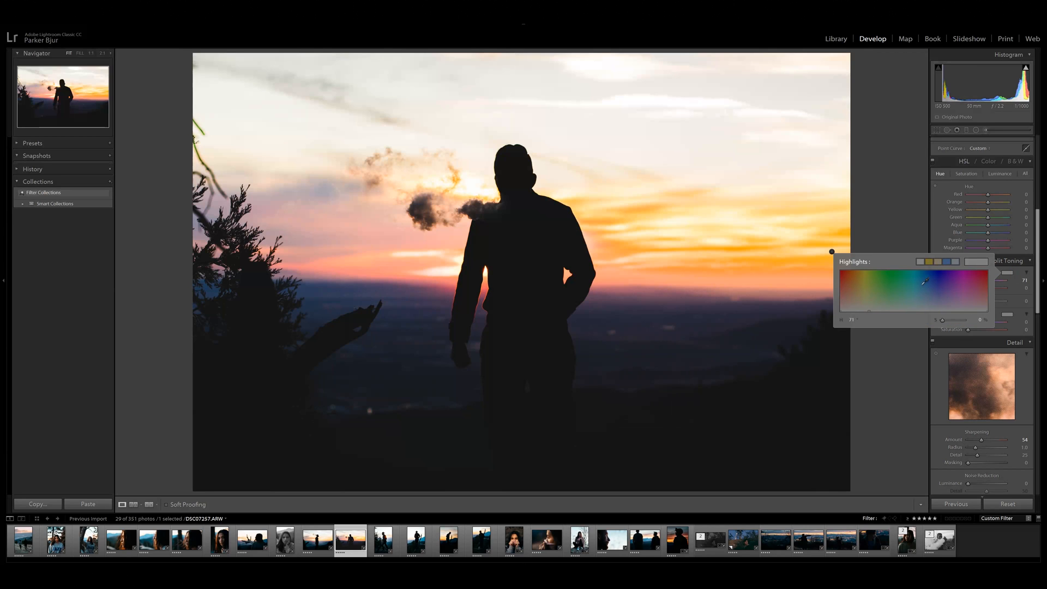
pyautogui.click(939, 276)
pyautogui.press('Escape')
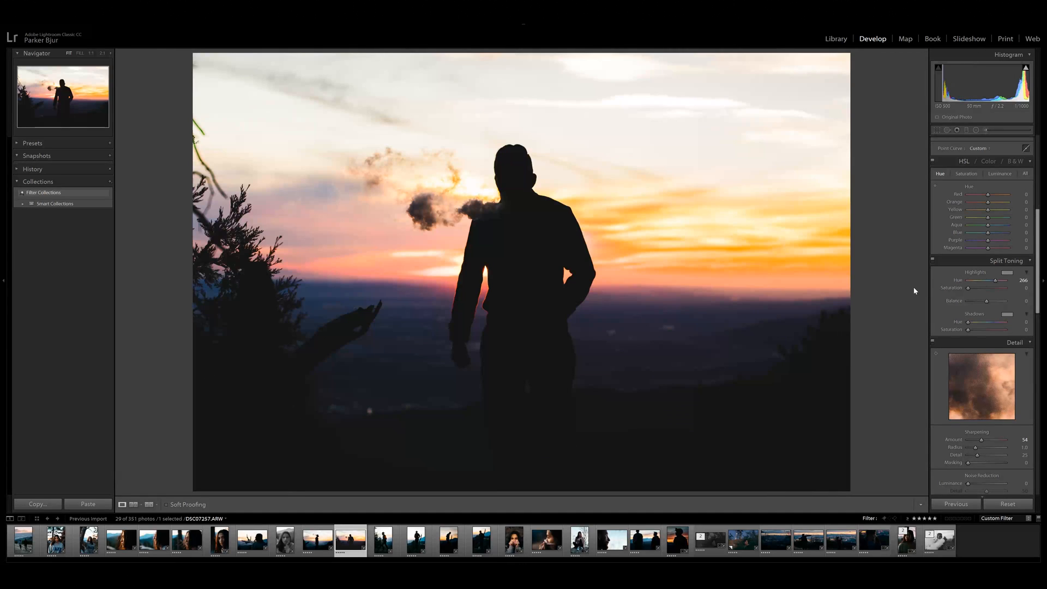
# Set the Split Toning highlights to hue 37 and saturation 100
pyautogui.moveTo(974, 288)
pyautogui.mouseDown()
pyautogui.moveTo(983, 290)
pyautogui.moveTo(966, 286)
pyautogui.mouseUp()
pyautogui.moveTo(994, 281); pyautogui.dragTo(972, 281)
pyautogui.moveTo(975, 286); pyautogui.dragTo(1008, 287)
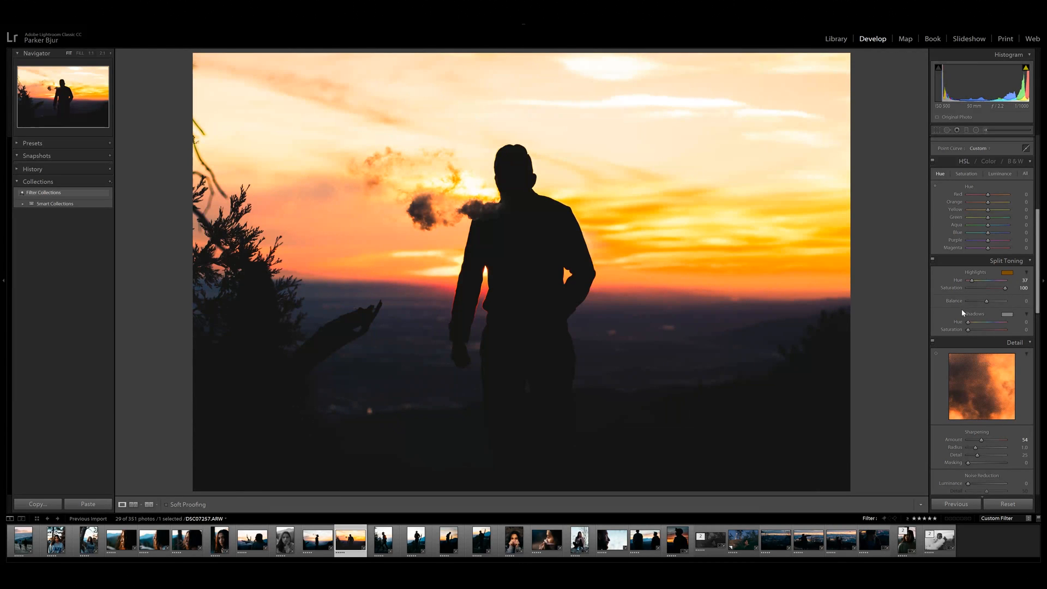
# Set the Split Toning shadows hue to 183 and the highlights saturation to 40
pyautogui.moveTo(969, 323); pyautogui.dragTo(1031, 328)
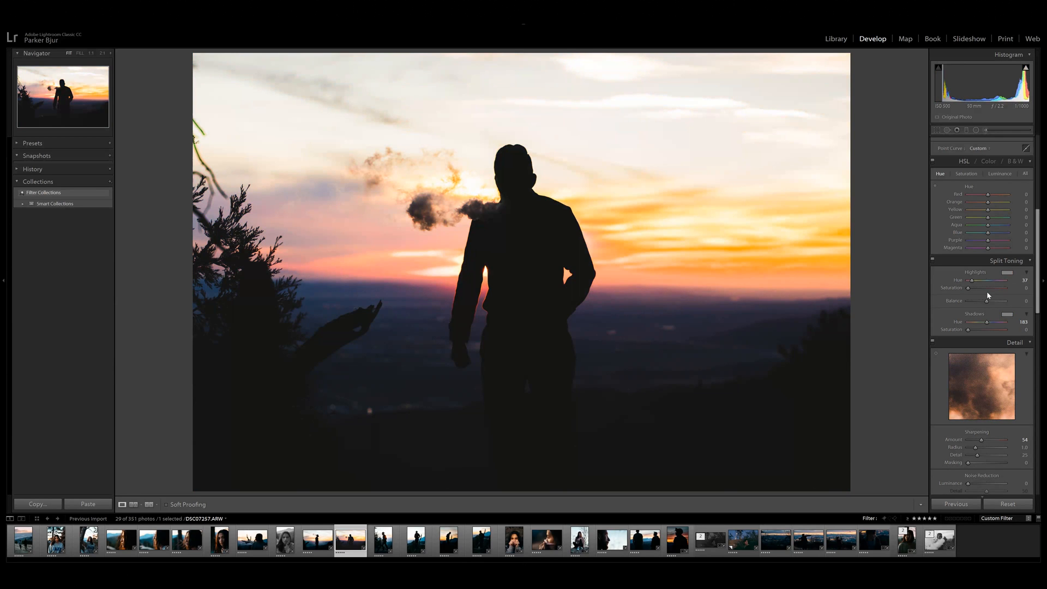
pyautogui.moveTo(685, 178); pyautogui.dragTo(610, 238)
pyautogui.moveTo(969, 289); pyautogui.dragTo(984, 292)
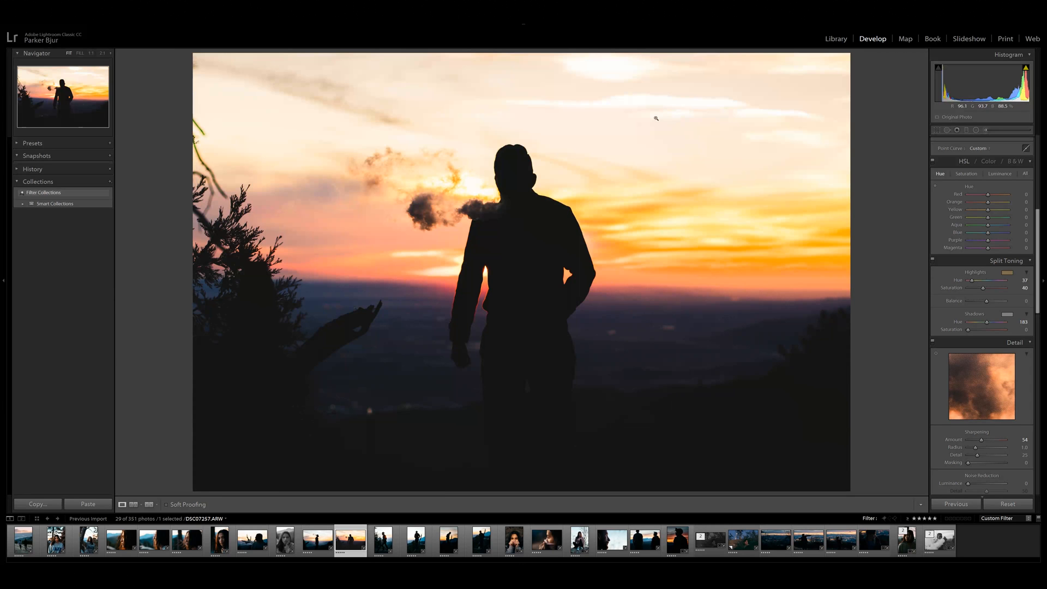
# Set the Split Toning highlights to hue 8 and saturation 28, and raise the shadows saturation to about 50
pyautogui.moveTo(603, 102); pyautogui.dragTo(610, 121)
pyautogui.moveTo(972, 282); pyautogui.dragTo(985, 288)
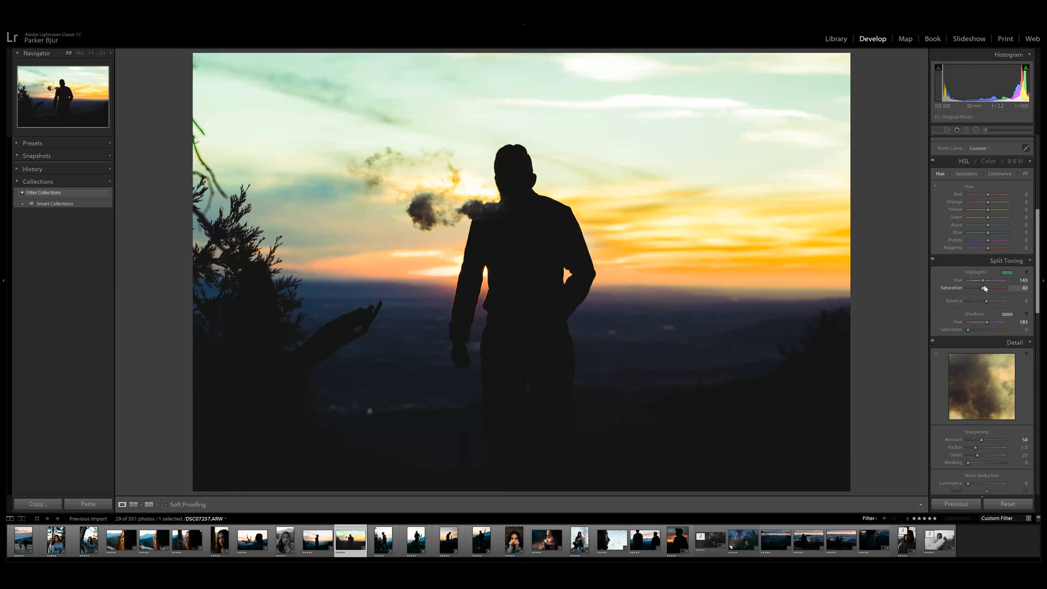
pyautogui.moveTo(983, 281)
pyautogui.mouseDown()
pyautogui.moveTo(971, 281)
pyautogui.moveTo(979, 289)
pyautogui.mouseUp()
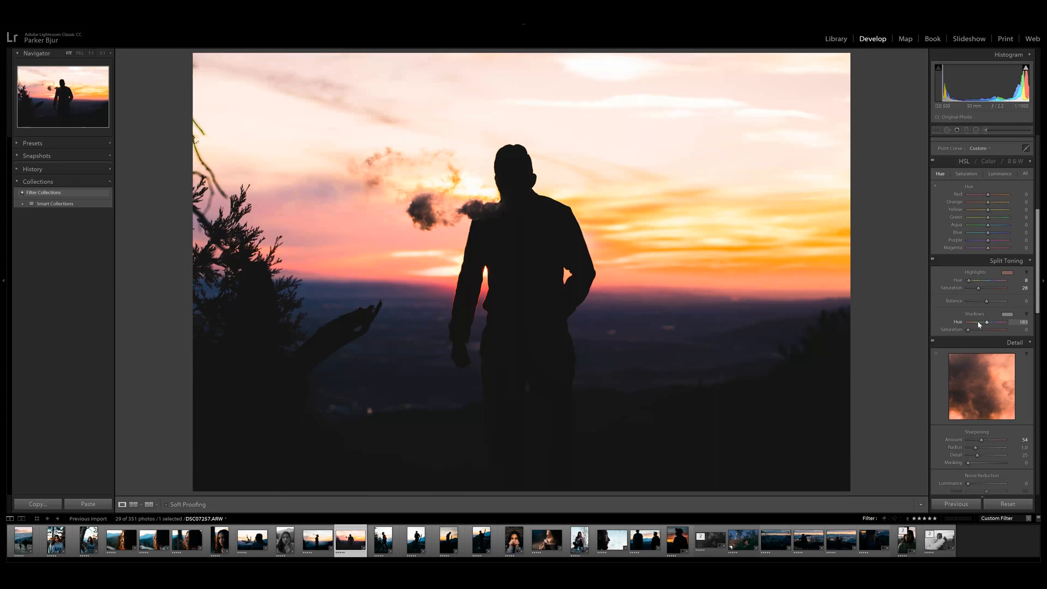
pyautogui.moveTo(969, 329); pyautogui.dragTo(981, 329)
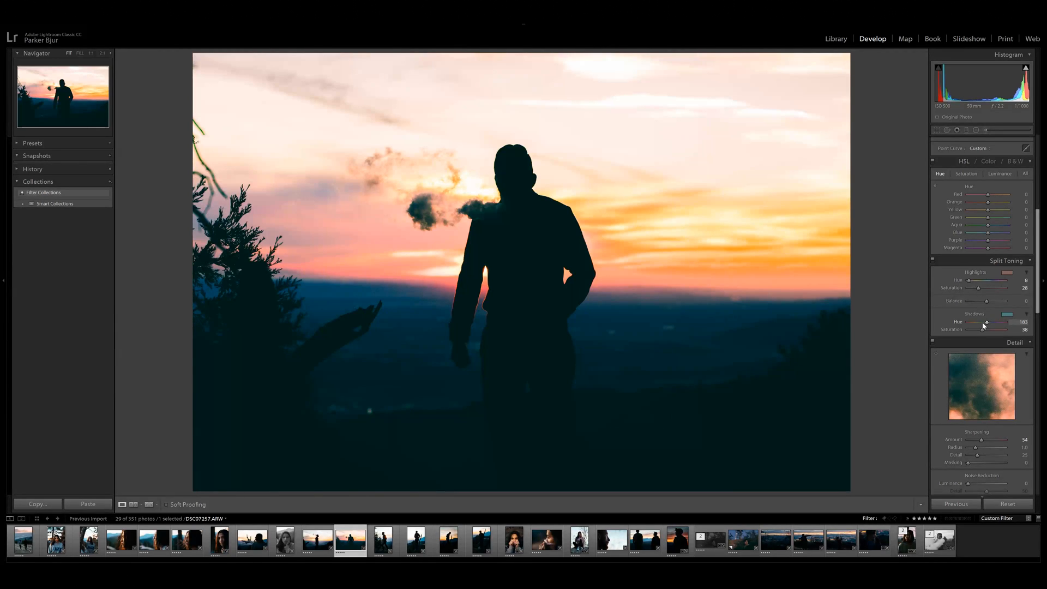
pyautogui.moveTo(984, 327); pyautogui.dragTo(991, 332)
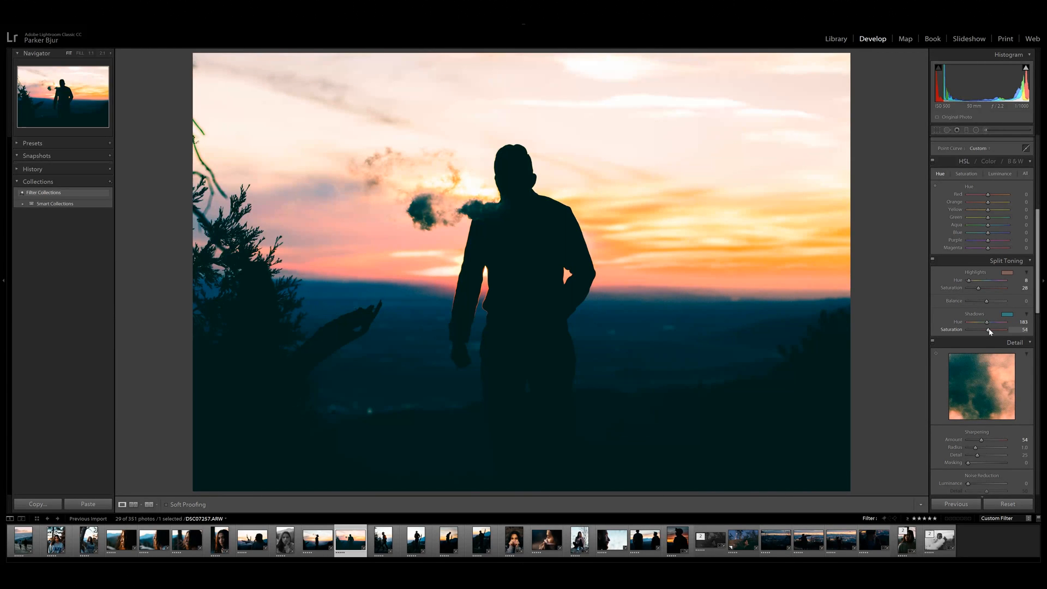
# Switch the Split Toning effect off and on repeatedly to compare the photo with and without it
pyautogui.click(932, 260)
pyautogui.click(932, 260)
pyautogui.click(932, 261)
pyautogui.click(932, 261)
pyautogui.click(932, 262)
pyautogui.click(932, 261)
# Set the Split Toning highlights saturation to 0 and warm the white balance Temp to 10544
pyautogui.moveTo(979, 292); pyautogui.dragTo(962, 278)
pyautogui.scroll(5, 955, 222)
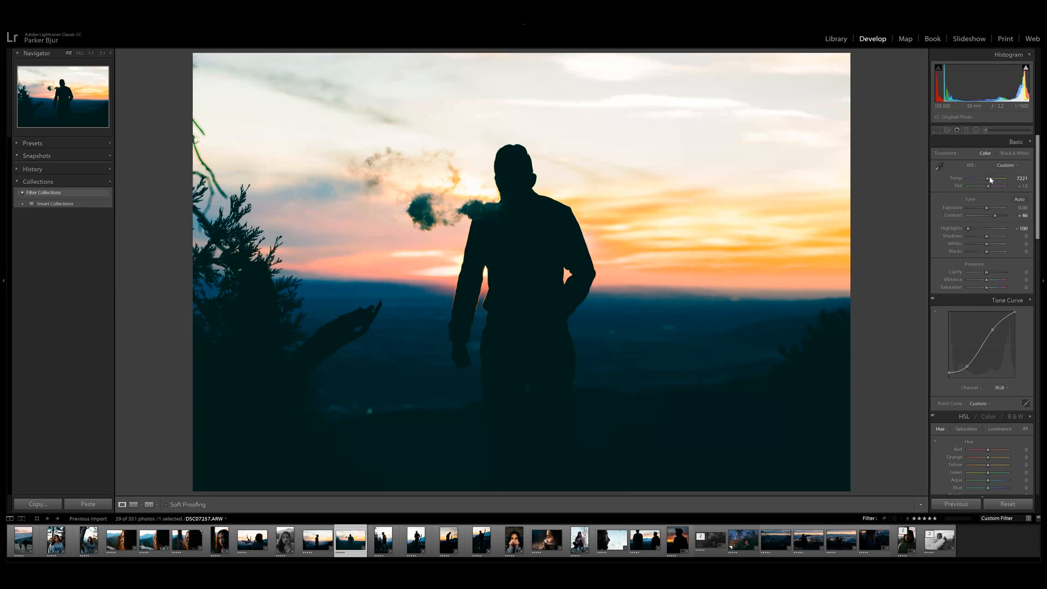
pyautogui.moveTo(989, 180); pyautogui.dragTo(995, 181)
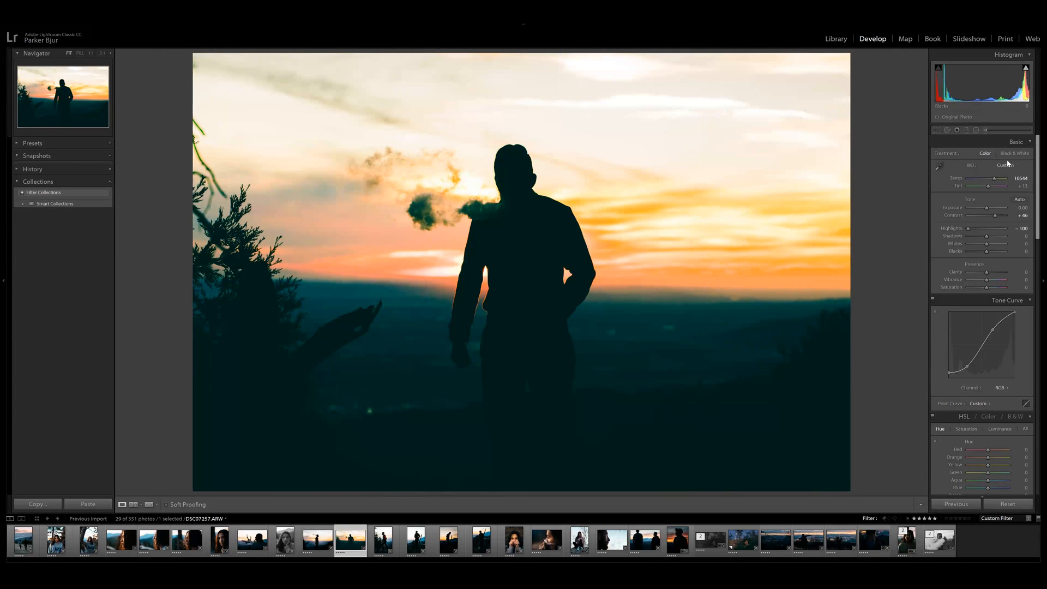
# Push the white balance to Temp 50000 and Tint +150 and inspect the dark foreground at 1:1
pyautogui.moveTo(994, 181); pyautogui.dragTo(1005, 186)
pyautogui.click(393, 435)
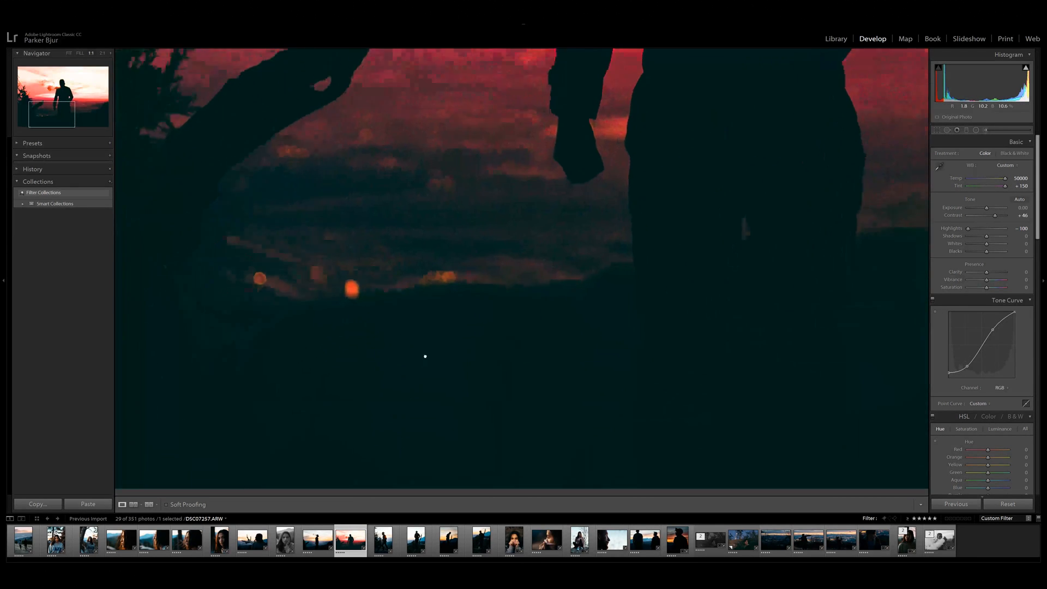
pyautogui.click(445, 372)
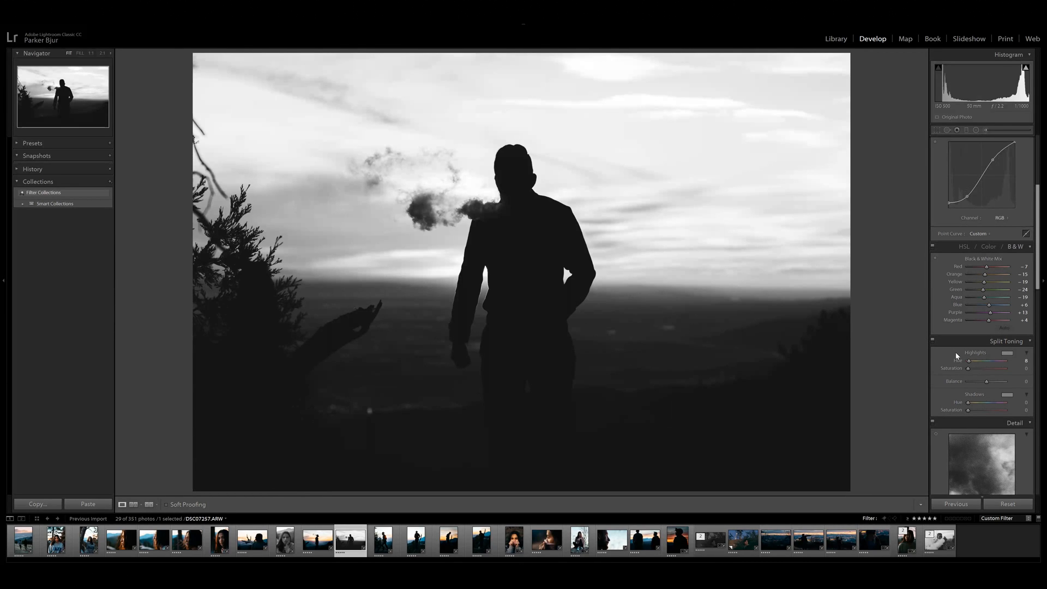
# Split-tone the black-and-white photo with highlights hue 26 and shadows at hue 34, saturation 43
pyautogui.moveTo(971, 365); pyautogui.dragTo(985, 371)
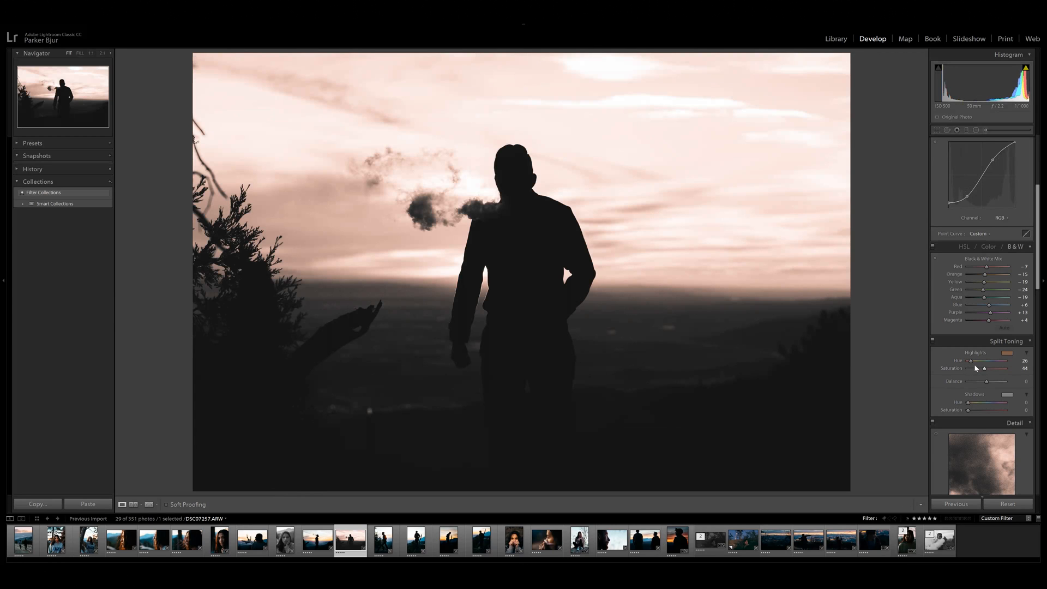
pyautogui.moveTo(977, 368); pyautogui.dragTo(972, 403)
pyautogui.moveTo(969, 410); pyautogui.dragTo(987, 413)
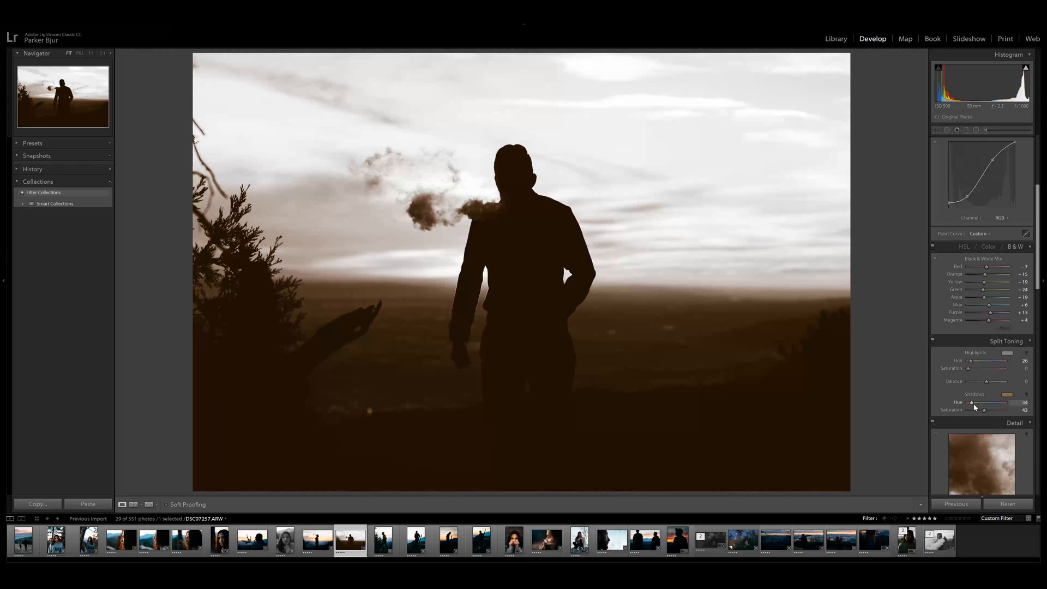
pyautogui.moveTo(972, 361)
pyautogui.mouseDown()
pyautogui.moveTo(1007, 363)
pyautogui.moveTo(974, 370)
pyautogui.mouseUp()
pyautogui.click(976, 370)
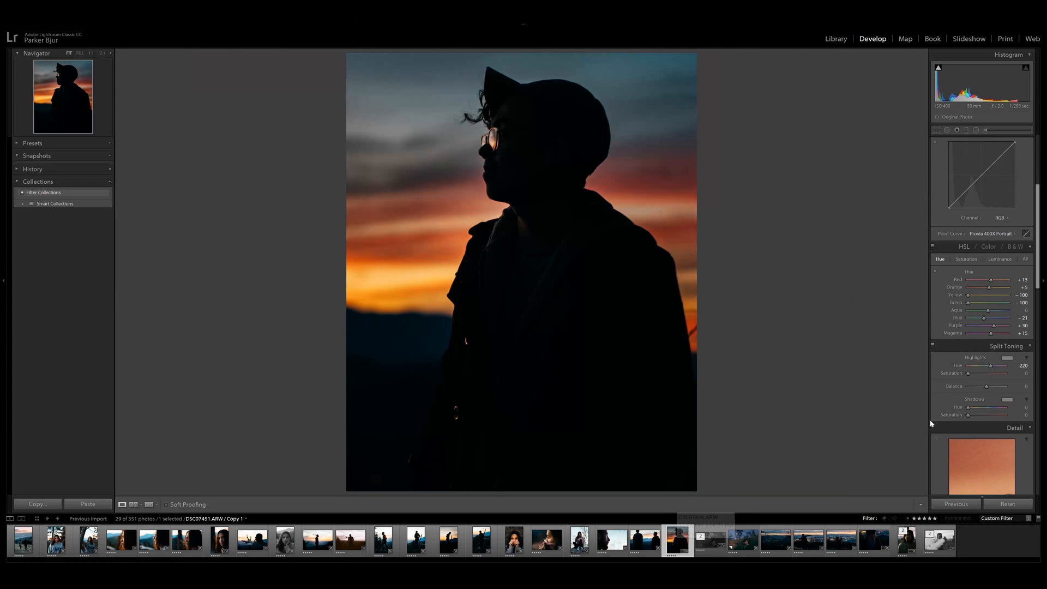
# Create a virtual copy of DSC07436.ARW and reset all of the copy's develop settings
pyautogui.scroll(3, 949, 390)
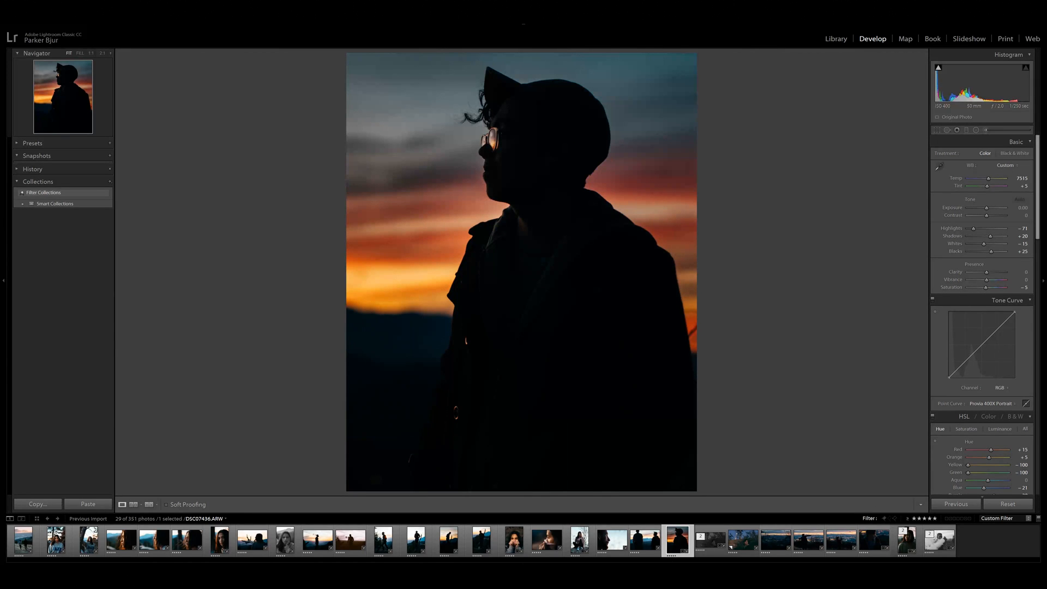
pyautogui.rightClick(676, 540)
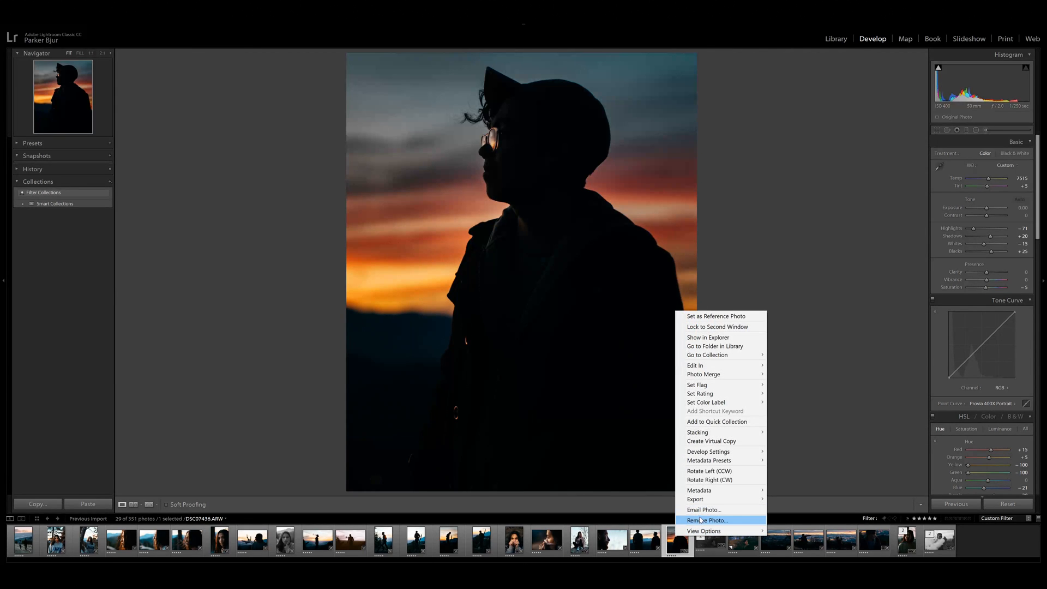
pyautogui.click(709, 441)
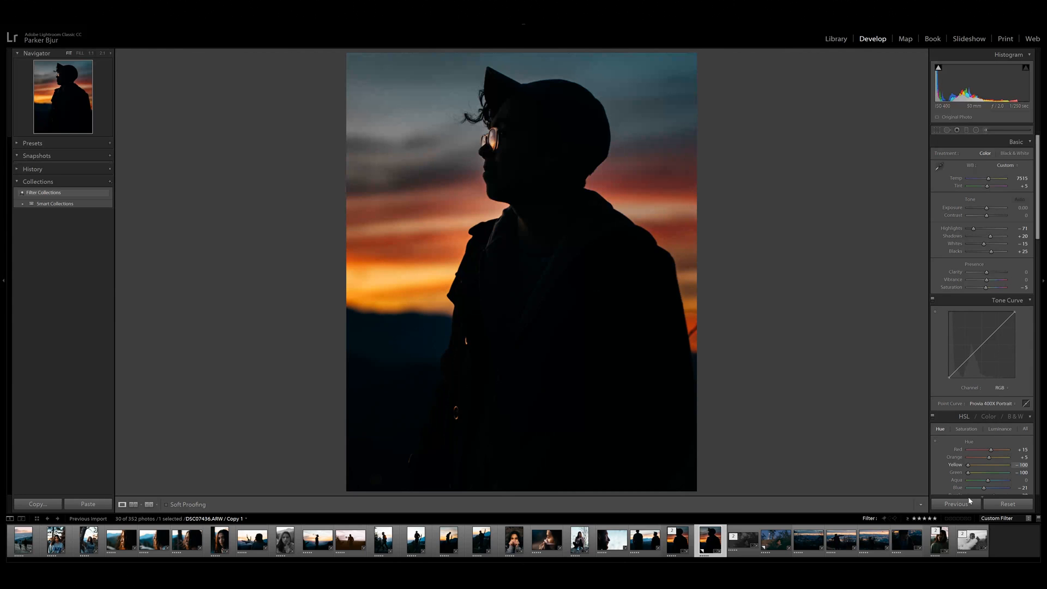
pyautogui.click(994, 505)
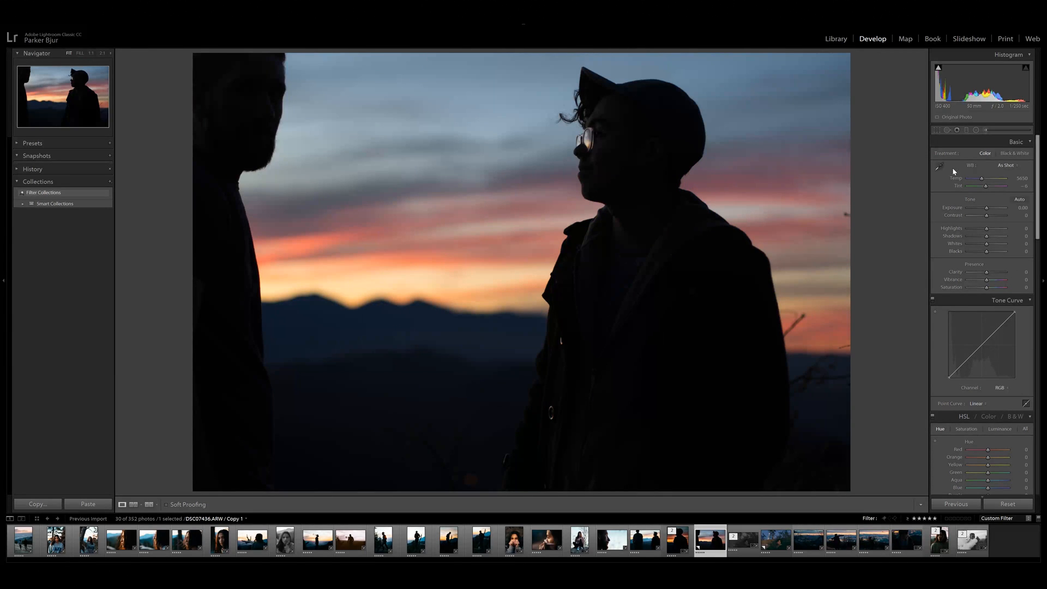
# Crop the virtual copy to a 1 x 1 aspect ratio framing the man in the cap
pyautogui.click(936, 130)
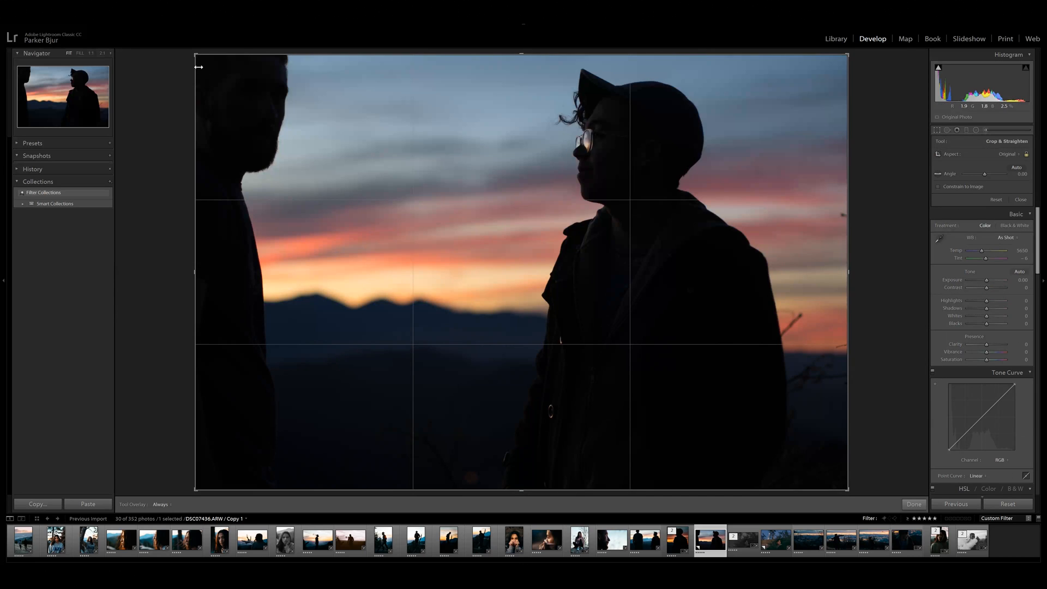
pyautogui.click(1009, 156)
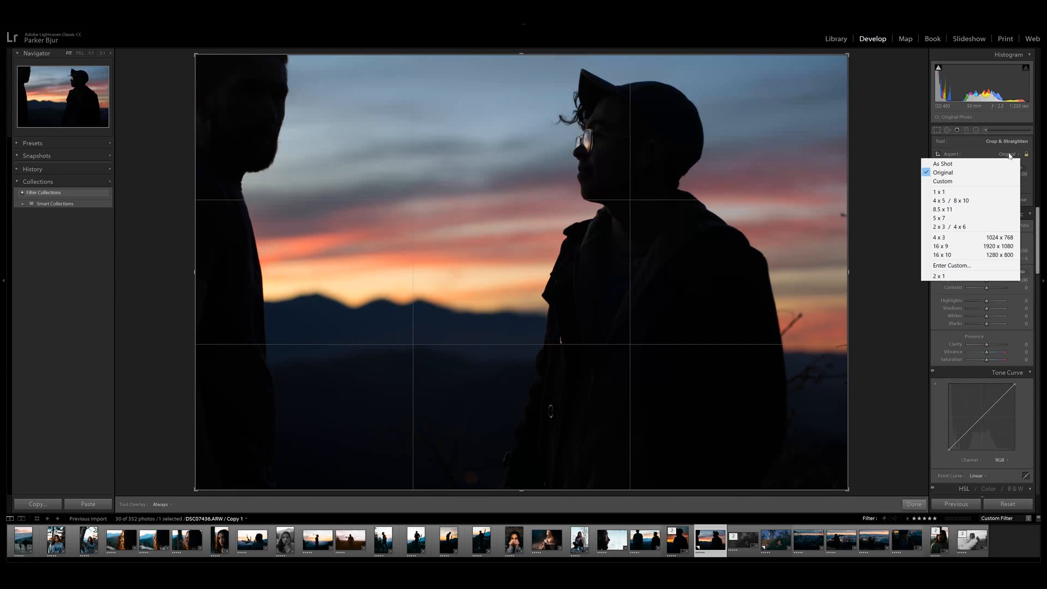
pyautogui.click(960, 191)
pyautogui.moveTo(564, 205); pyautogui.dragTo(498, 205)
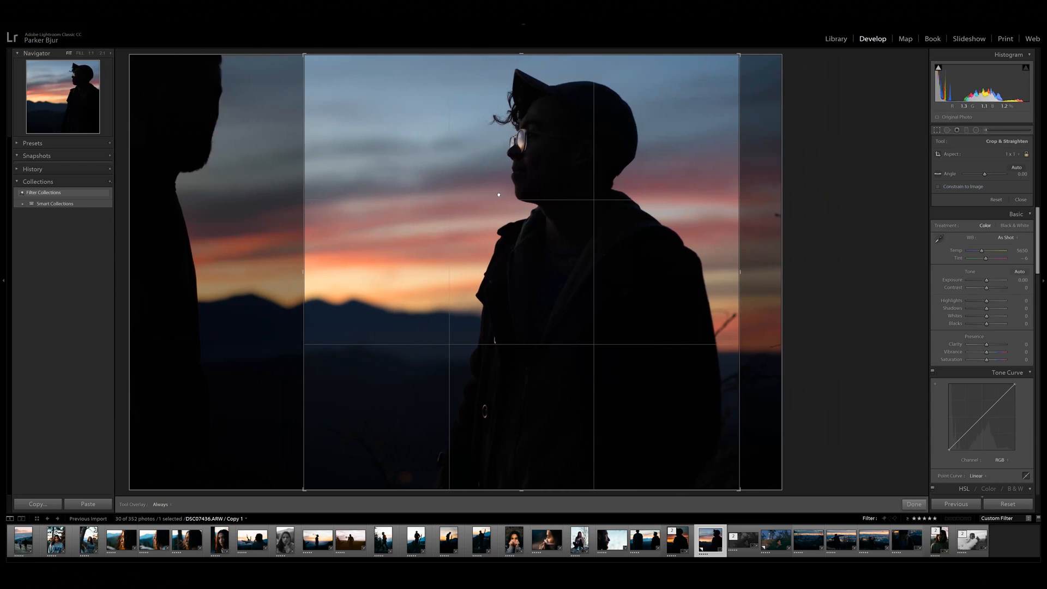
pyautogui.press('Return')
# Convert the copy to black and white and split-tone highlights at hue 188, saturation 100 and shadows at hue 13, saturation 100
pyautogui.press('v')
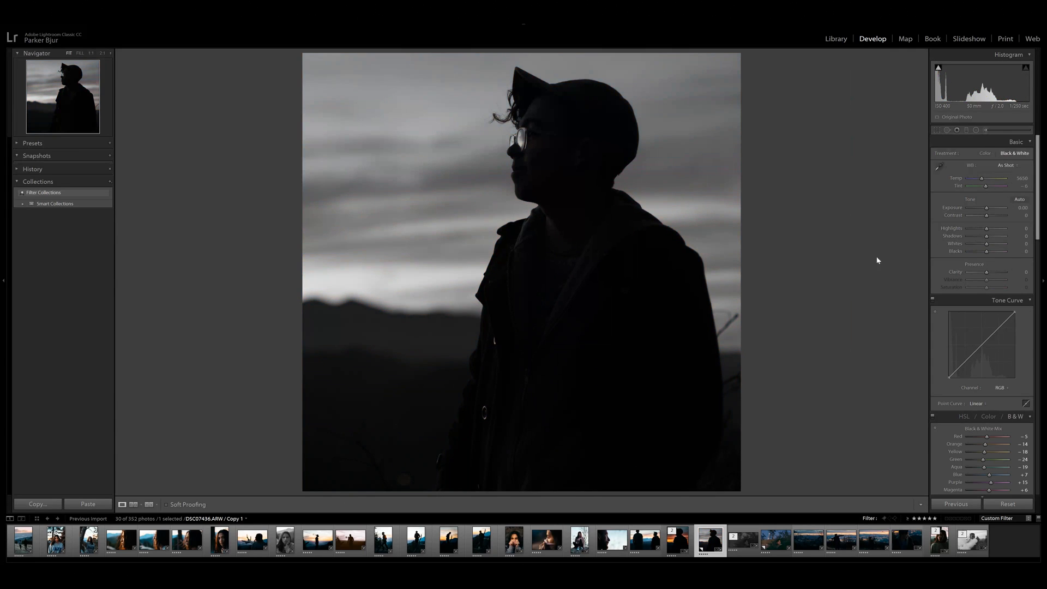
pyautogui.scroll(-5, 941, 418)
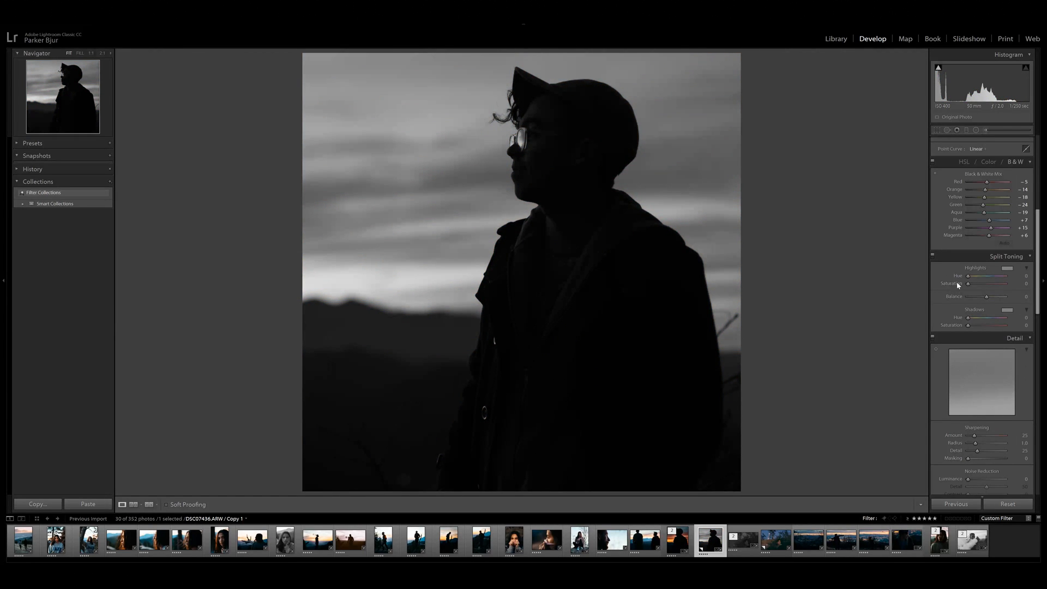
pyautogui.moveTo(967, 277); pyautogui.dragTo(1000, 282)
pyautogui.moveTo(970, 326); pyautogui.dragTo(1006, 325)
pyautogui.moveTo(970, 284); pyautogui.dragTo(1007, 285)
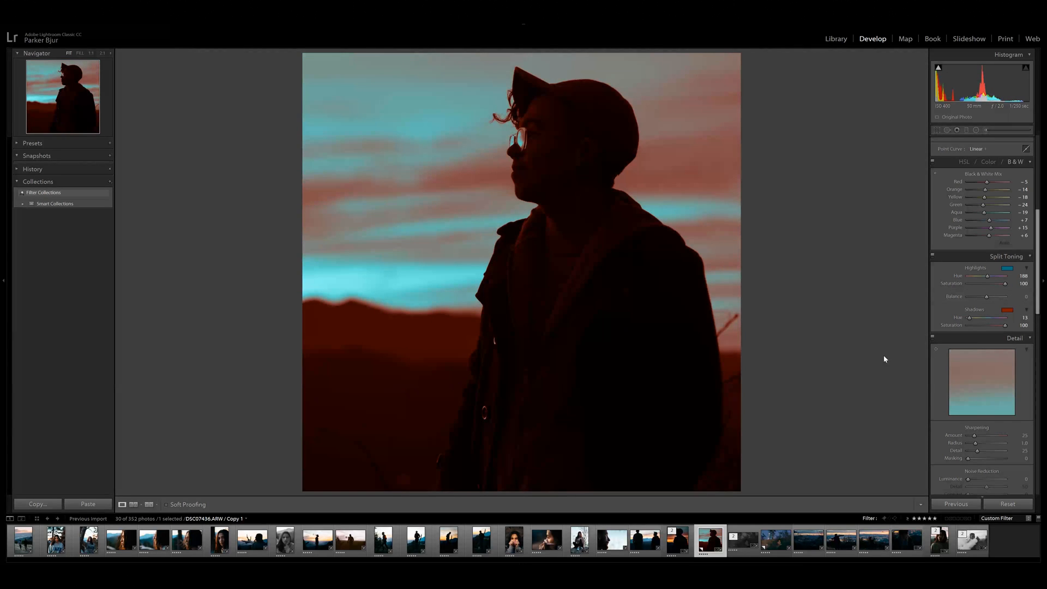